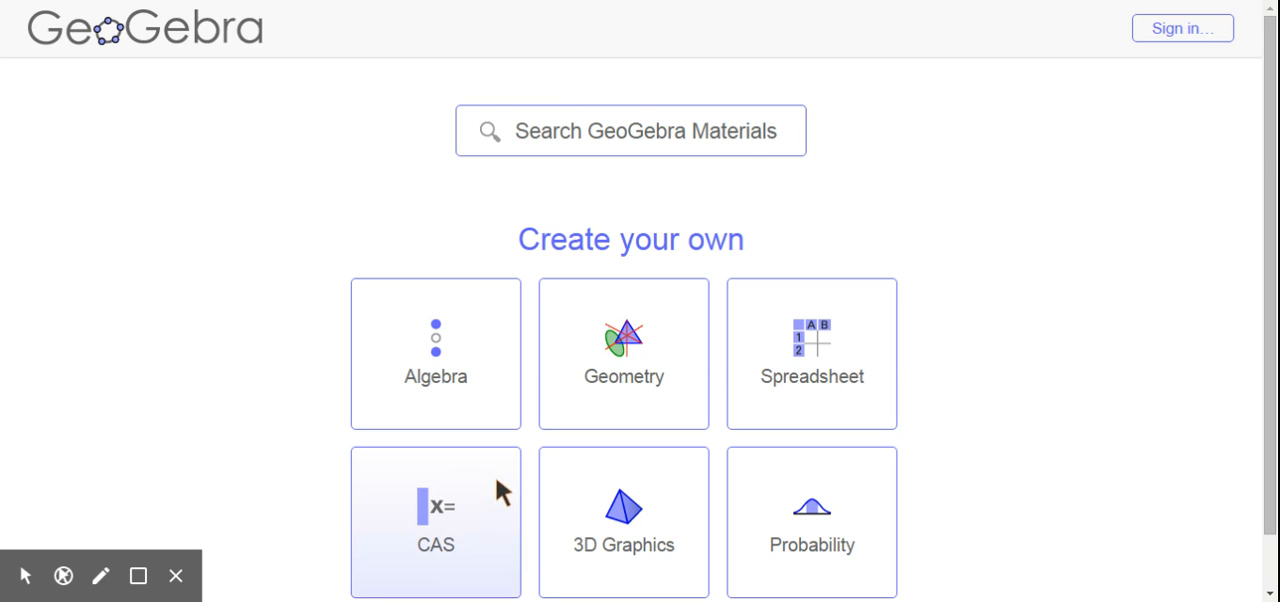
Open a new Algebra worksheet.
{"action": "left_click", "coordinate": [437, 350]}
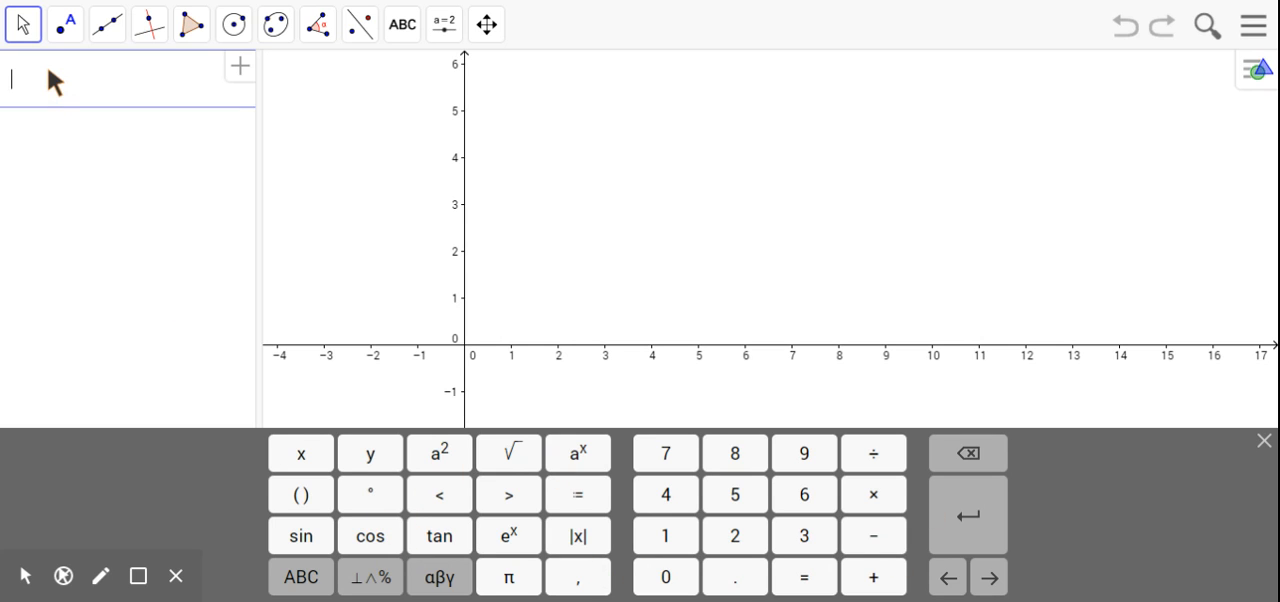
{"action": "type", "text": "5"}
{"action": "left_click", "coordinate": [663, 491]}
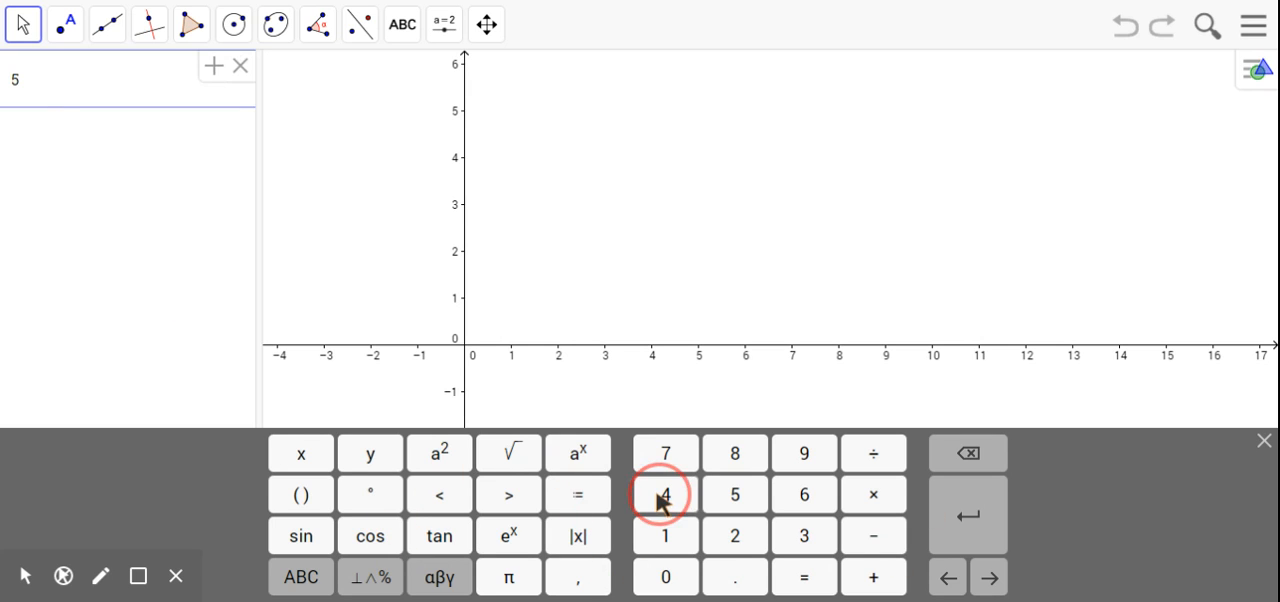
{"action": "left_click", "coordinate": [490, 463]}
{"action": "left_click", "coordinate": [684, 492]}
{"action": "left_click", "coordinate": [724, 494]}
{"action": "left_click", "coordinate": [940, 459]}
{"action": "left_click", "coordinate": [940, 459]}
{"action": "left_click", "coordinate": [940, 459]}
{"action": "left_click", "coordinate": [940, 459]}
{"action": "left_click", "coordinate": [940, 459]}
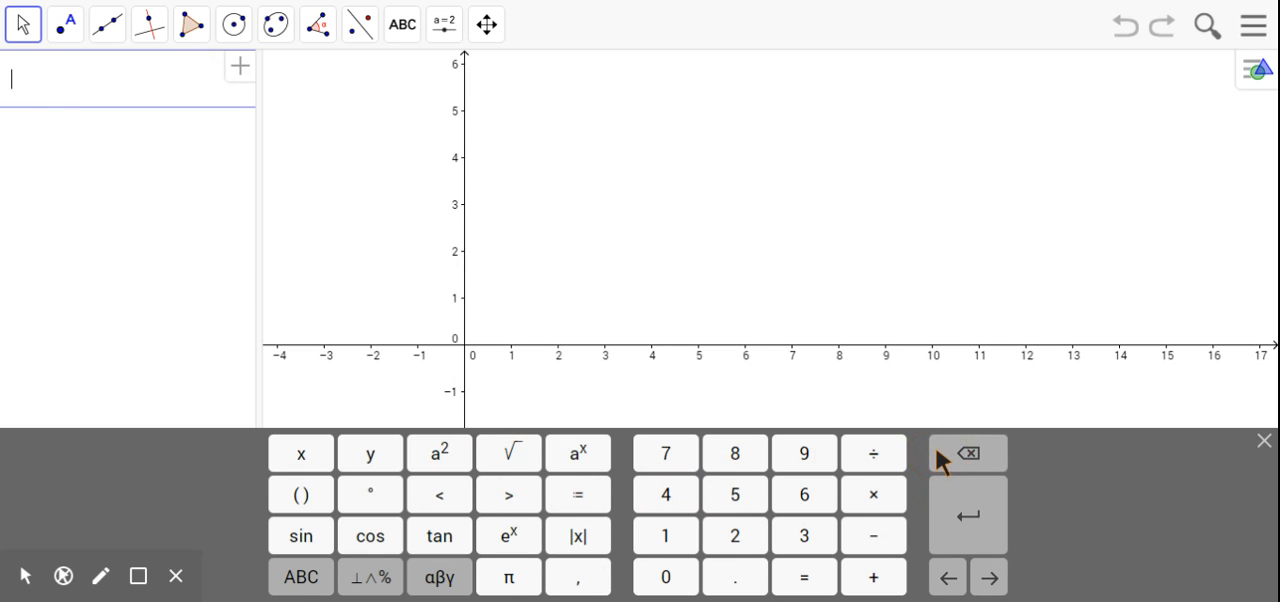
Hide the on-screen keyboard.
{"action": "left_click", "coordinate": [1262, 441]}
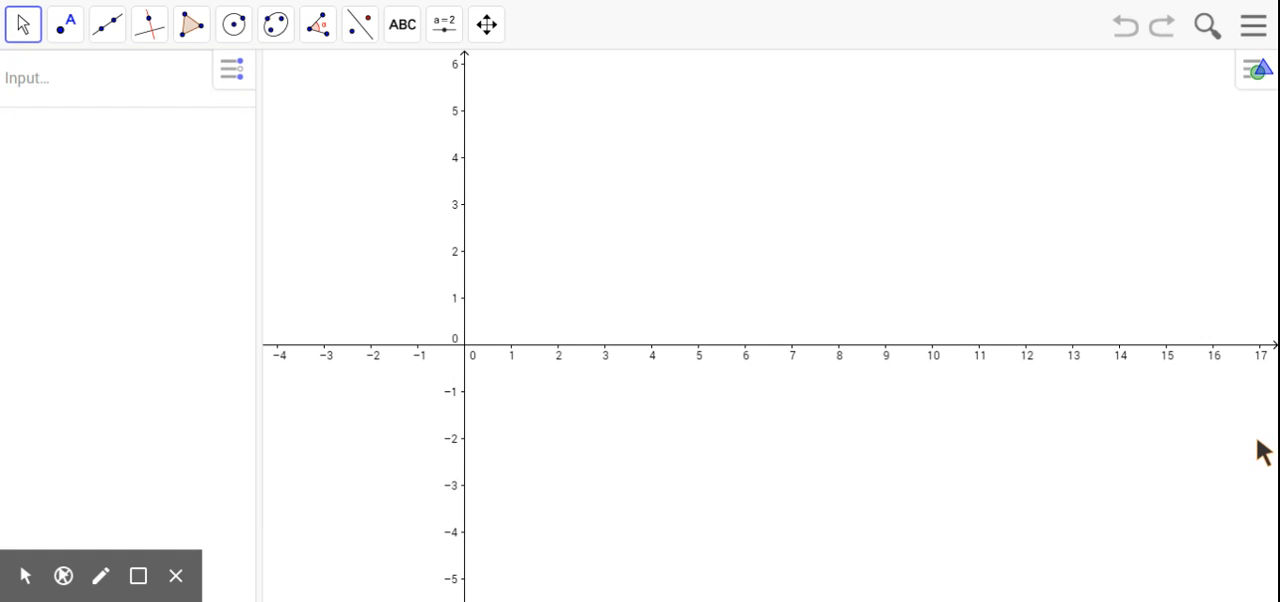
{"action": "left_click", "coordinate": [91, 82]}
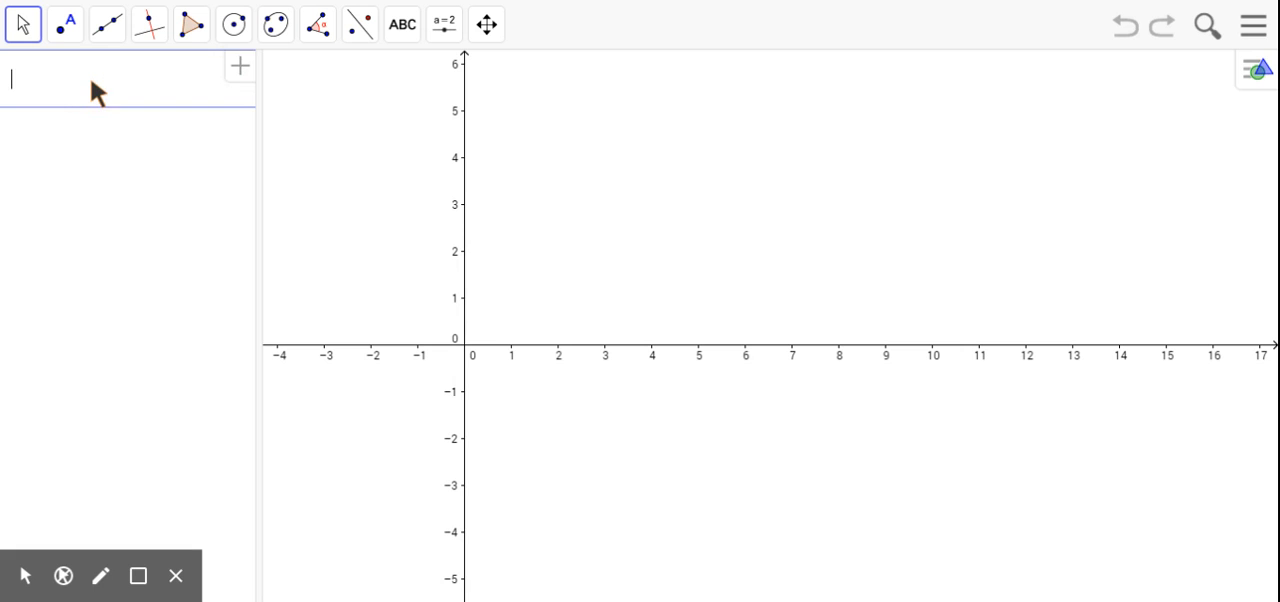
{"action": "type", "text": "fdhaougdn"}
{"action": "key", "text": "BackSpace"}
{"action": "key", "text": "BackSpace"}
{"action": "key", "text": "BackSpace"}
{"action": "key", "text": "BackSpace"}
{"action": "key", "text": "BackSpace"}
{"action": "key", "text": "BackSpace"}
{"action": "key", "text": "BackSpace"}
{"action": "key", "text": "BackSpace"}
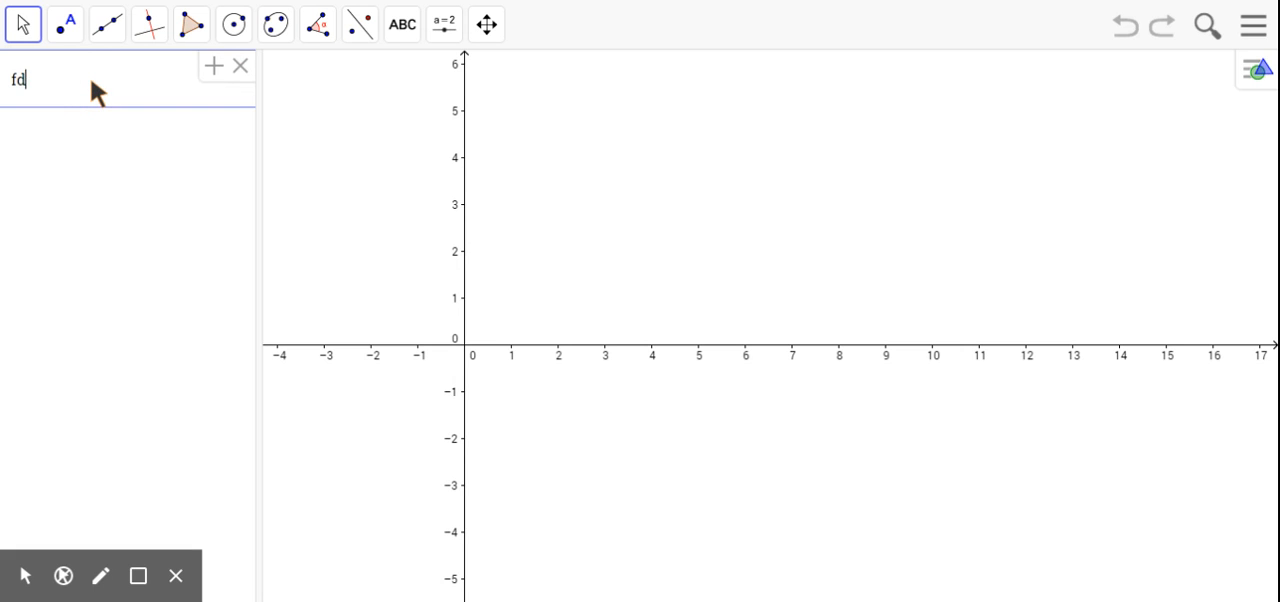
{"action": "type", "text": "252"}
{"action": "key", "text": "BackSpace"}
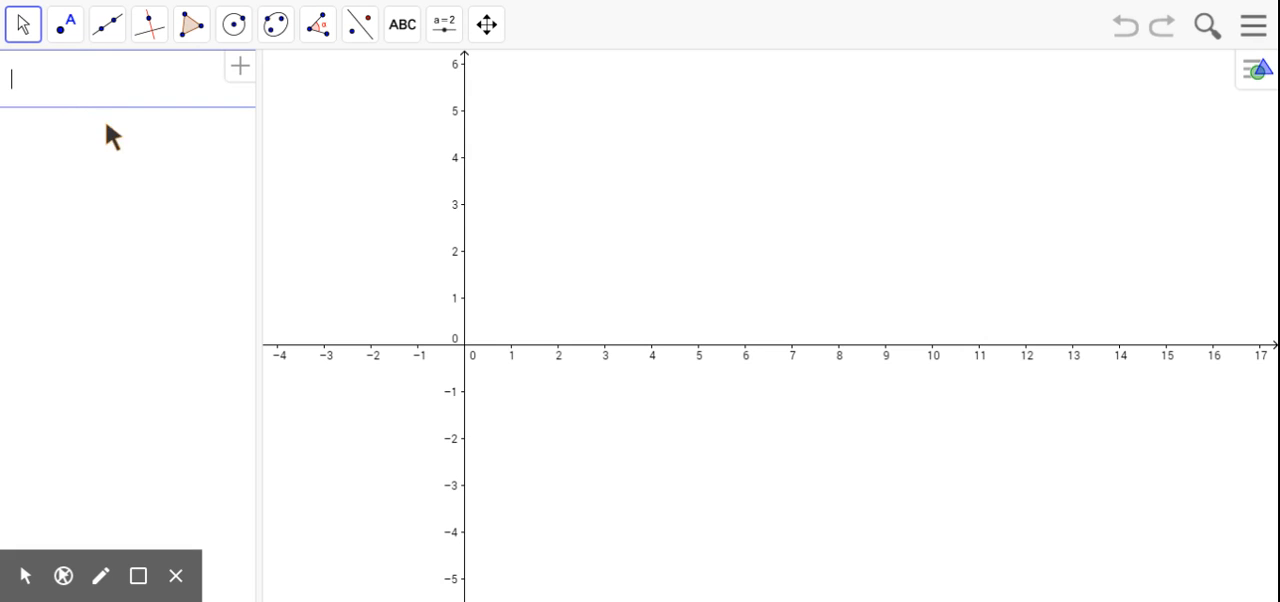
{"action": "left_click", "coordinate": [713, 251]}
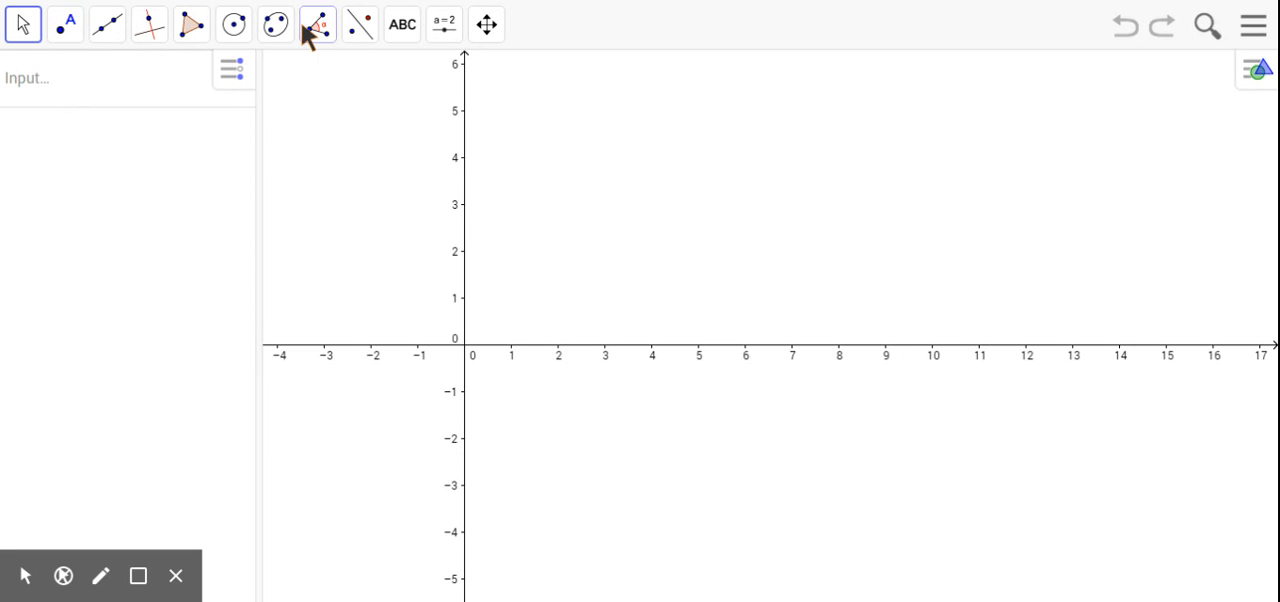
Show the grid in the graphics view.
{"action": "left_click_drag", "start_coordinate": [500, 205], "coordinate": [565, 208]}
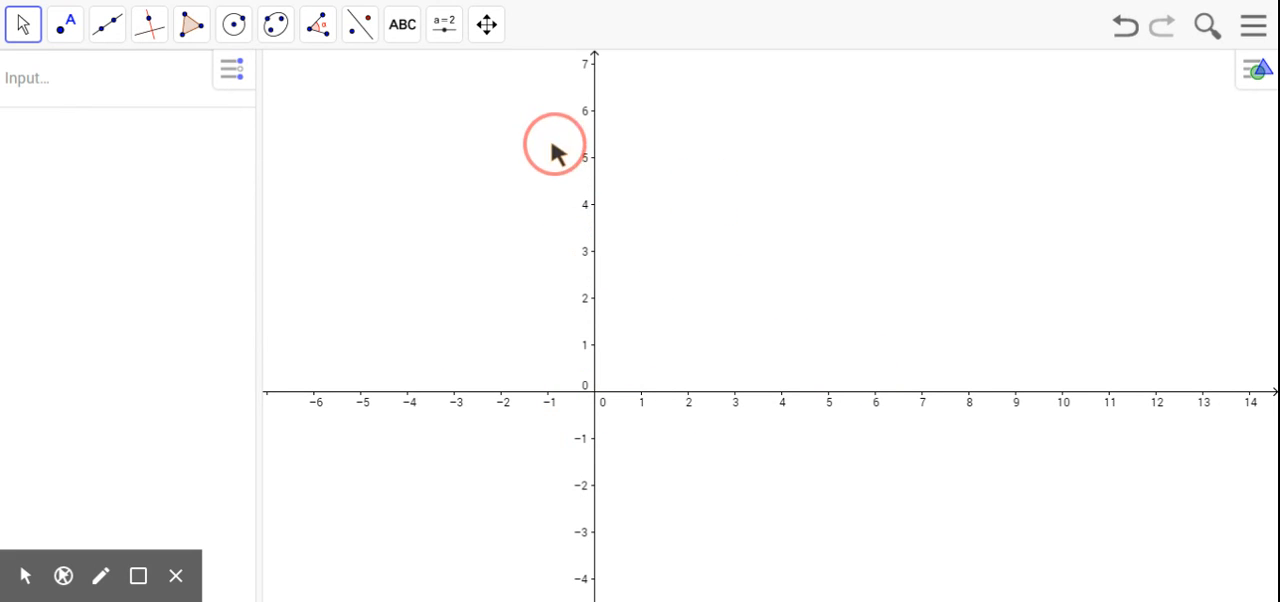
{"action": "left_click_drag", "start_coordinate": [700, 303], "coordinate": [751, 256]}
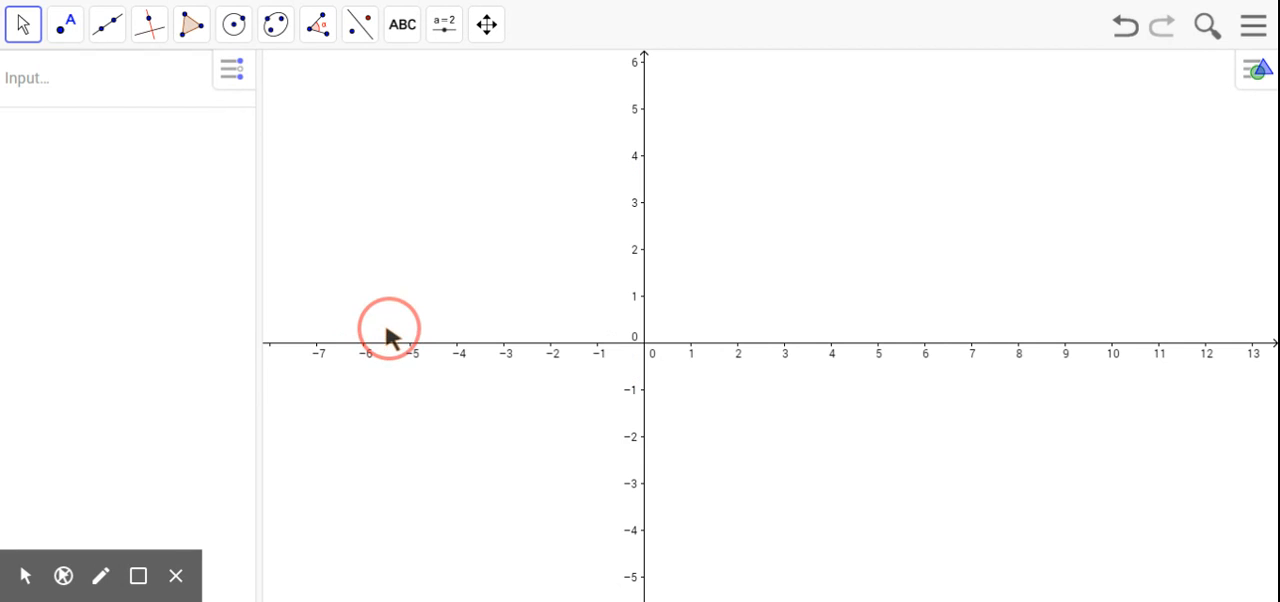
{"action": "right_click", "coordinate": [774, 175]}
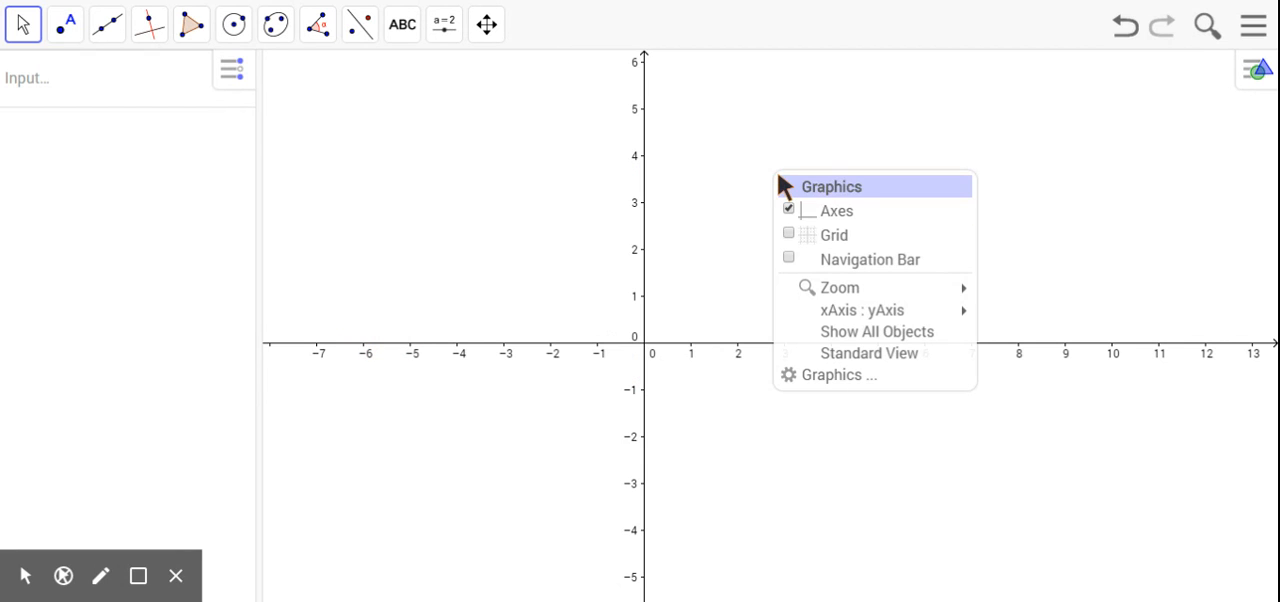
{"action": "left_click", "coordinate": [834, 241]}
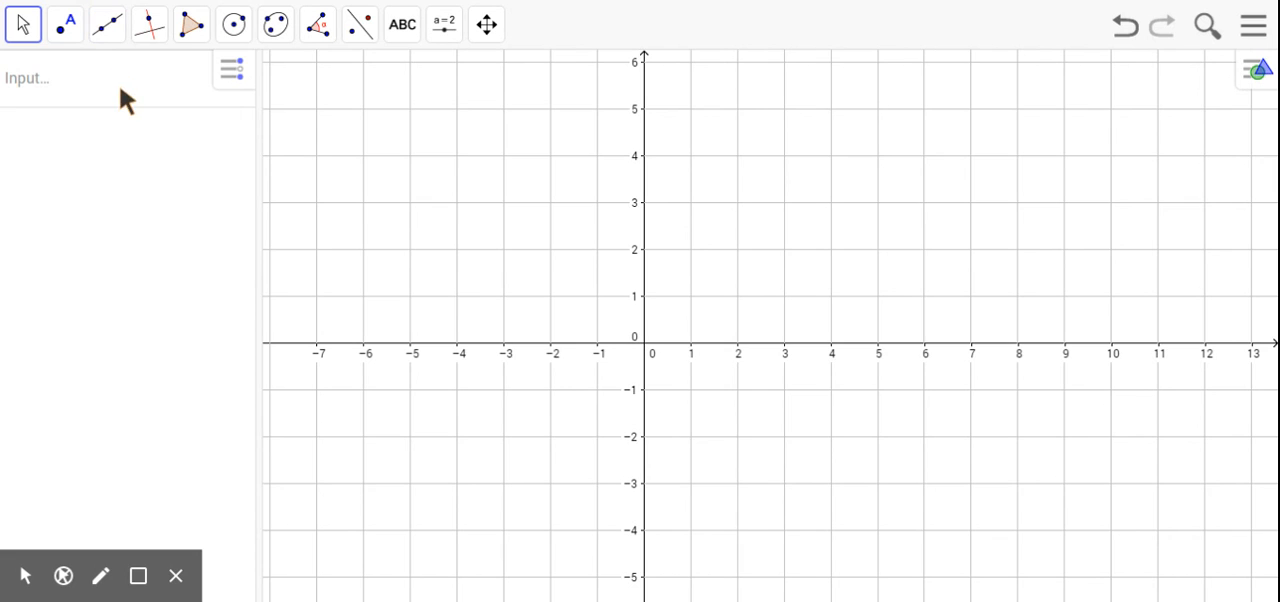
Plot a point at (2, 4) by entering its coordinates as an algebra input.
{"action": "left_click", "coordinate": [88, 98]}
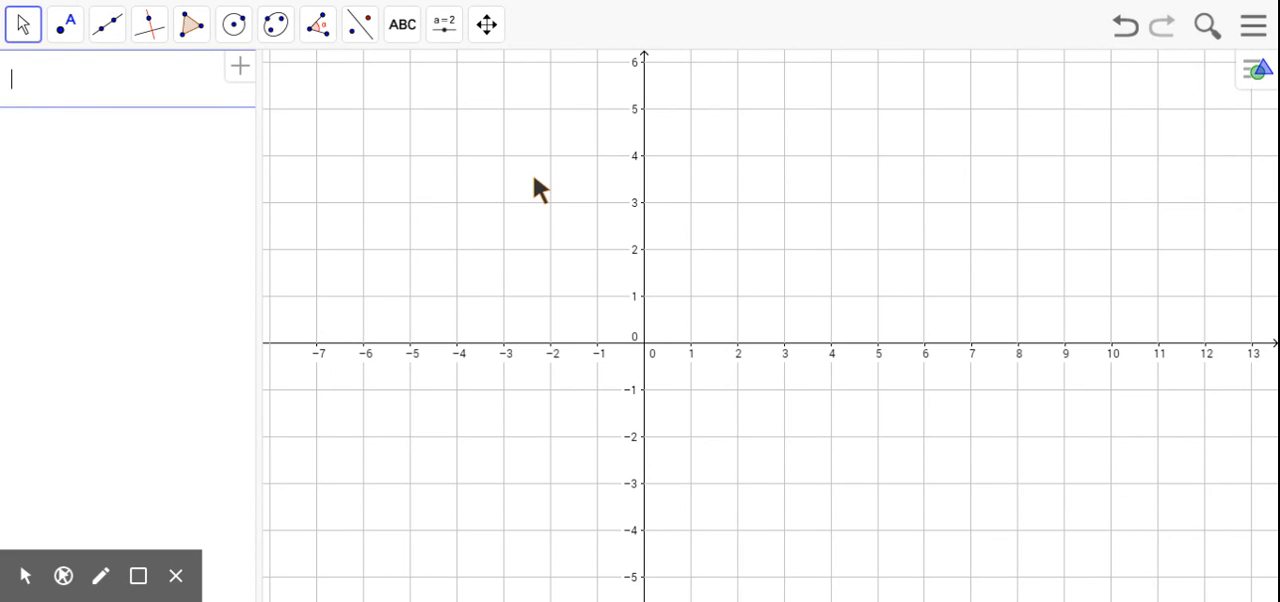
{"action": "type", "text": "(2,4"}
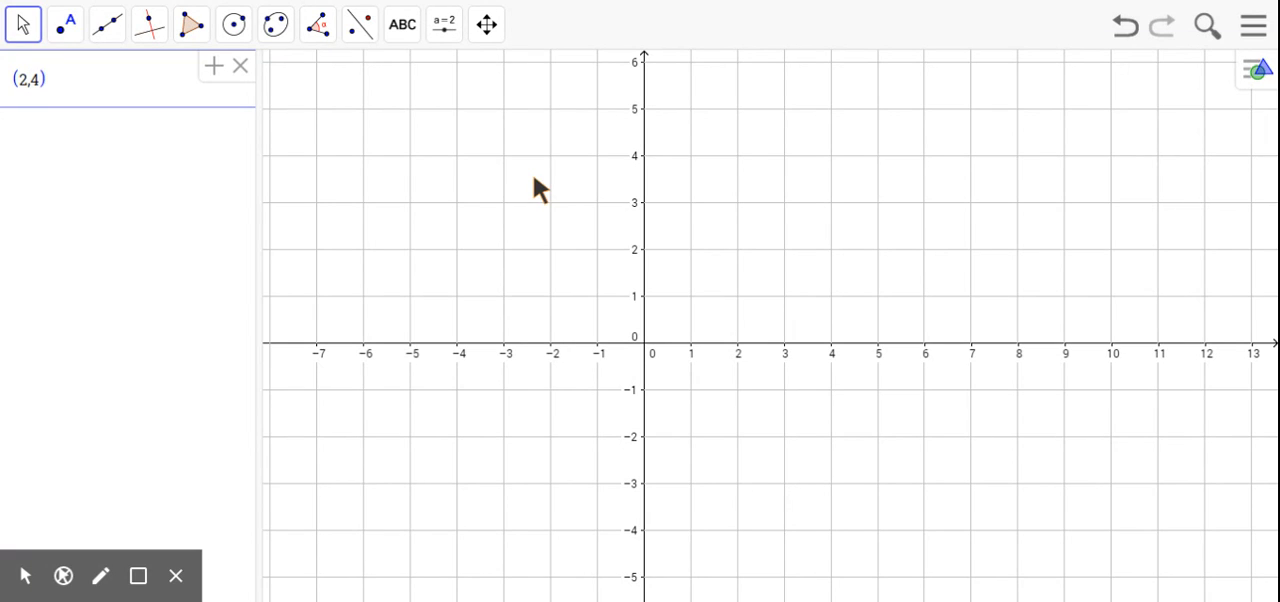
{"action": "key", "text": "Return"}
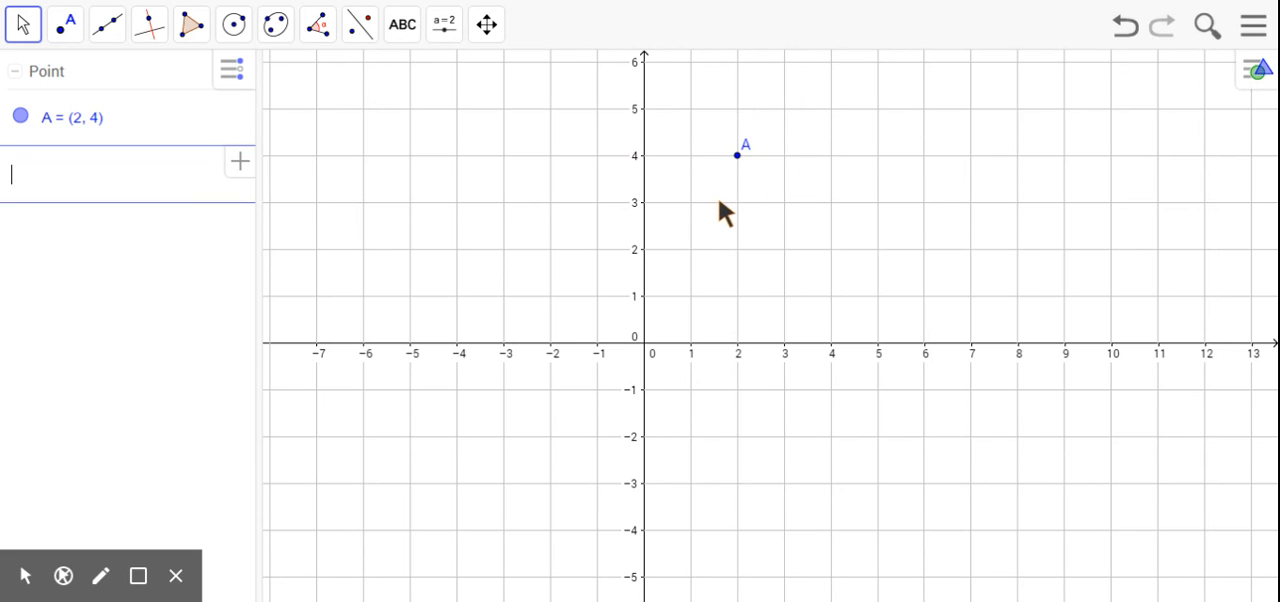
Place seven points with the Point tool at about (4.9, 2.9), (-2.4, 1.5), (-4, 3), (1, 0), (0, 4), (1.7, 1.7) and (8.2, 1.6).
{"action": "left_click", "coordinate": [62, 27]}
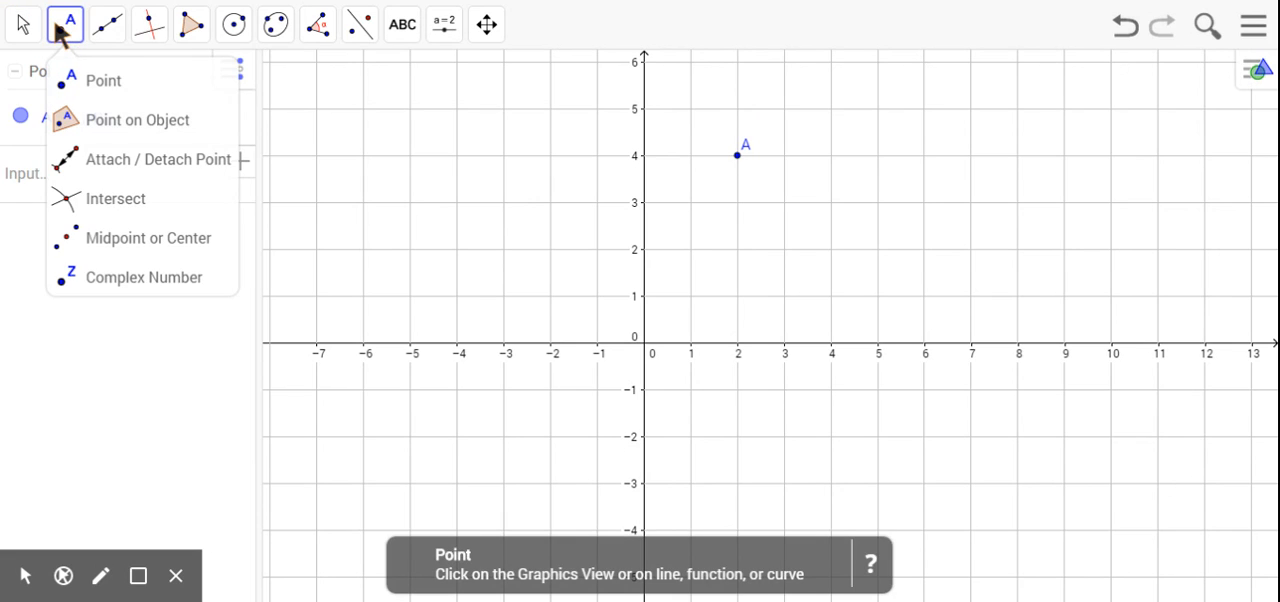
{"action": "left_click", "coordinate": [104, 88]}
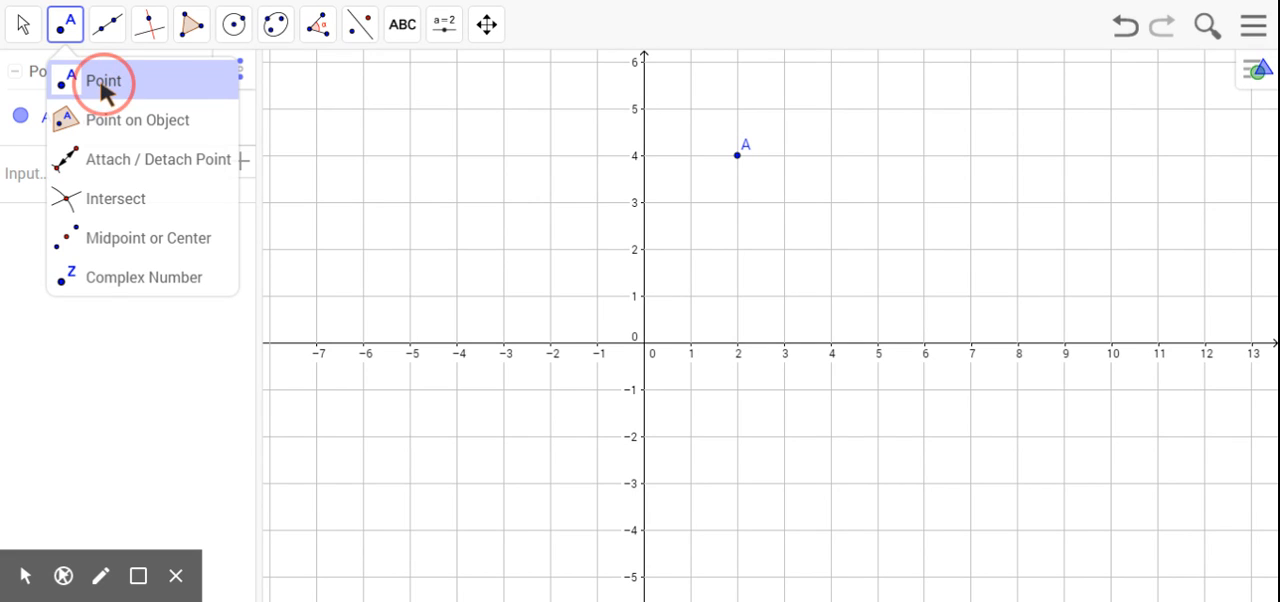
{"action": "left_click", "coordinate": [871, 208]}
{"action": "left_click", "coordinate": [533, 274]}
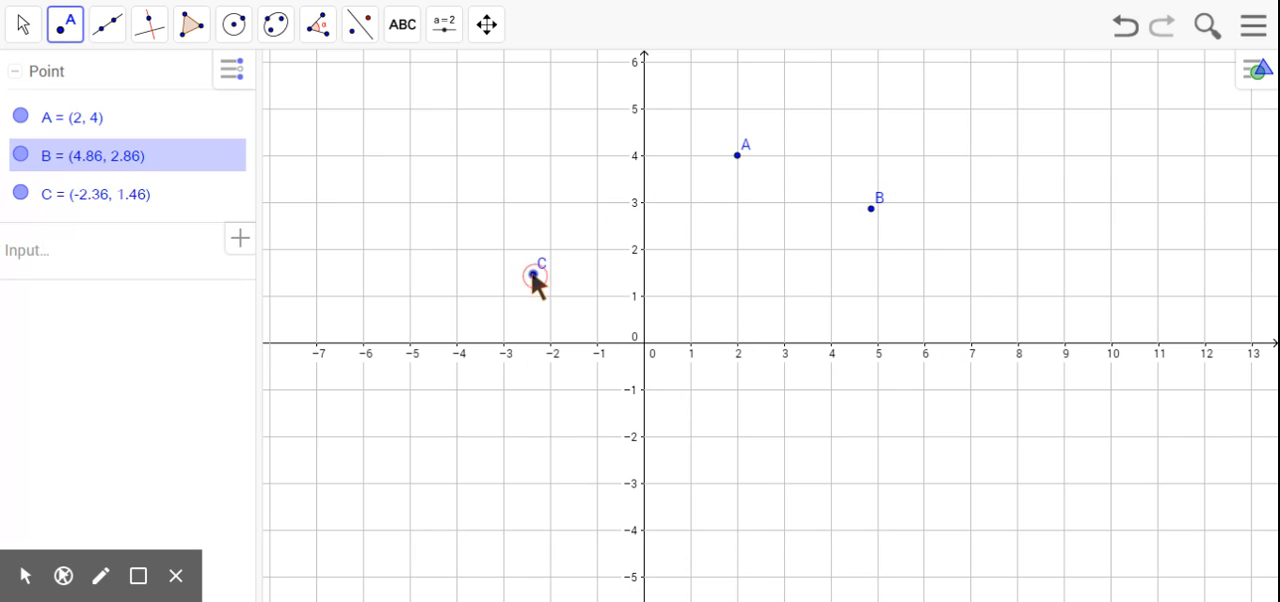
{"action": "left_click", "coordinate": [457, 203]}
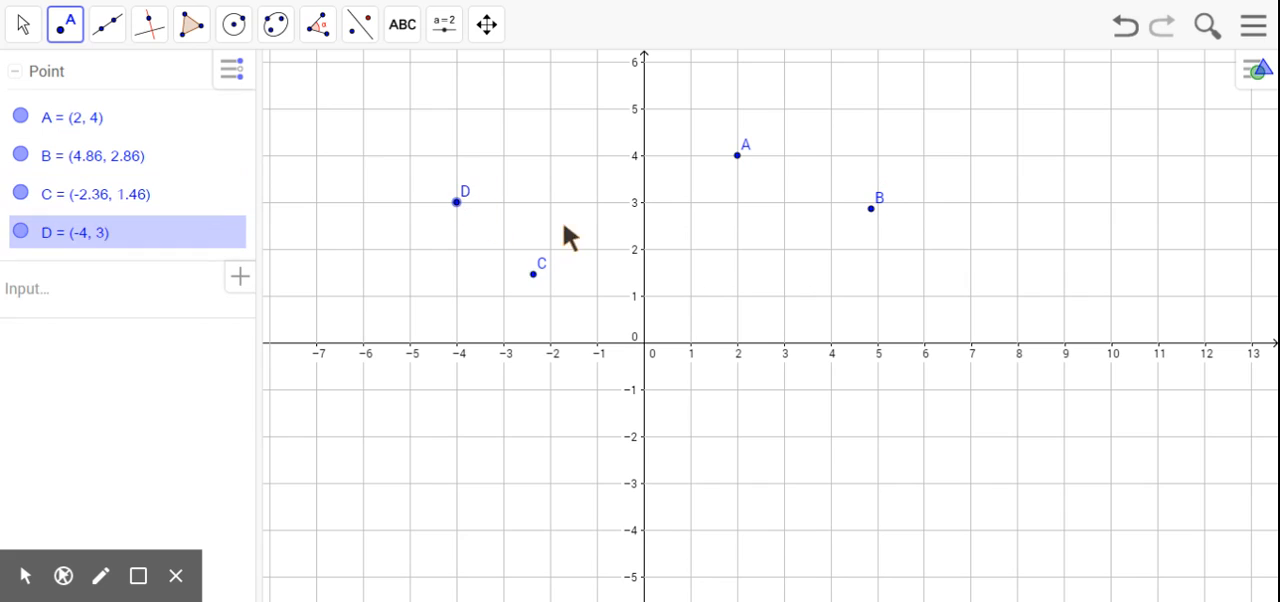
{"action": "left_click", "coordinate": [690, 343]}
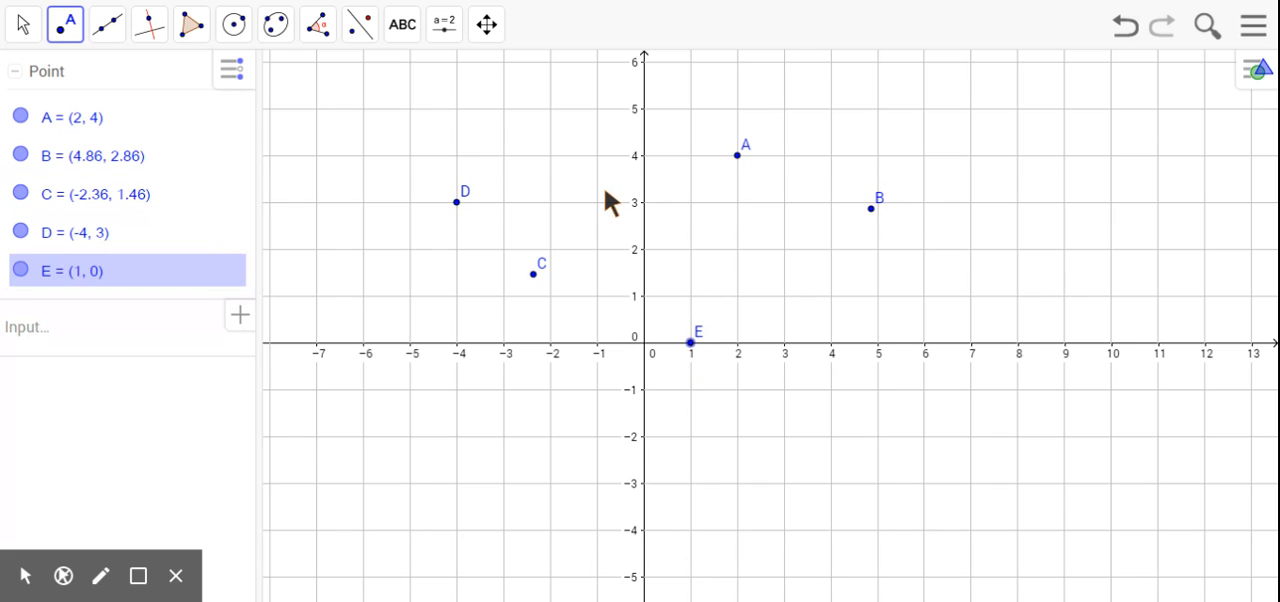
{"action": "left_click", "coordinate": [644, 156]}
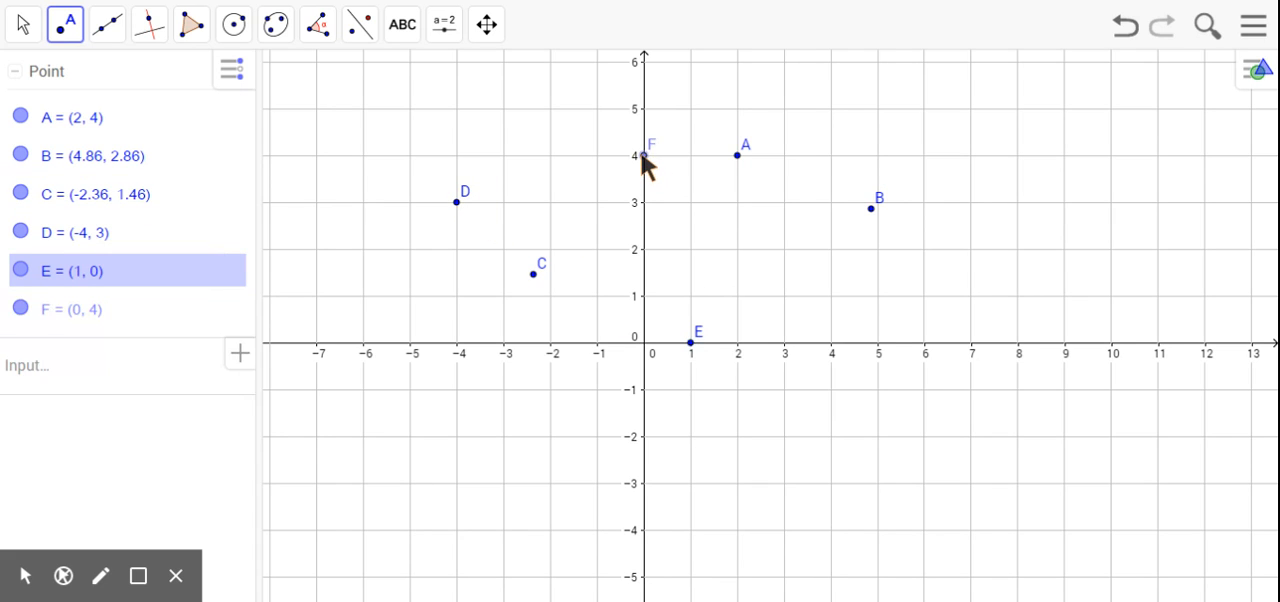
{"action": "left_click", "coordinate": [724, 261]}
{"action": "left_click", "coordinate": [1026, 270]}
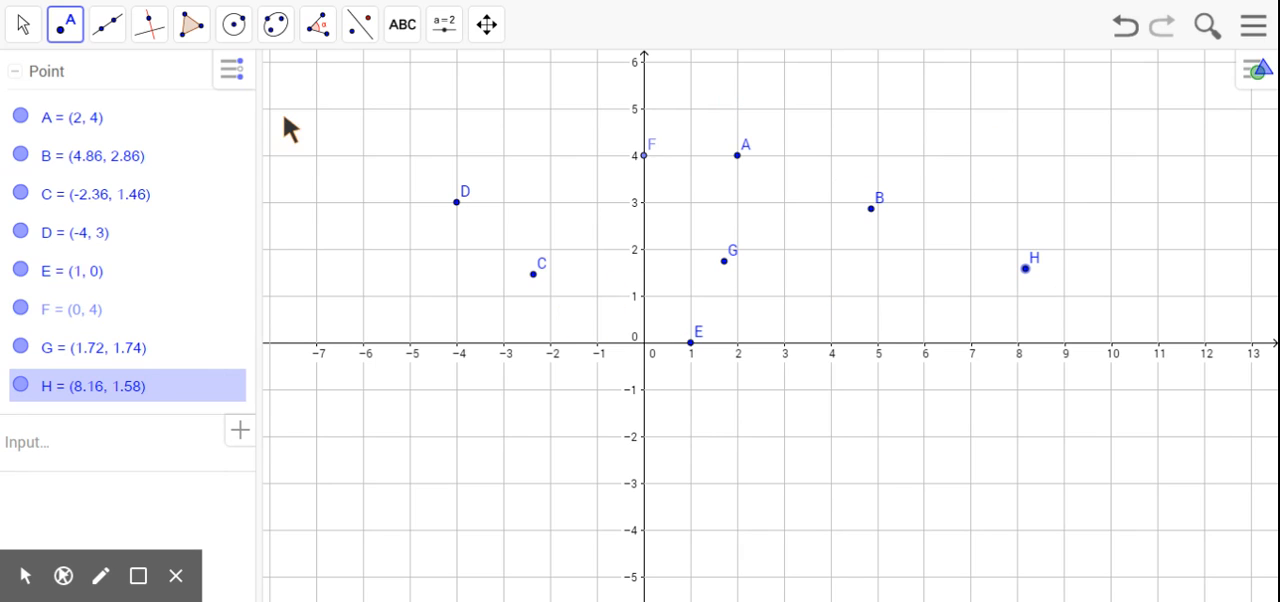
Draw a line through points A and B with the Line tool.
{"action": "left_click", "coordinate": [101, 37]}
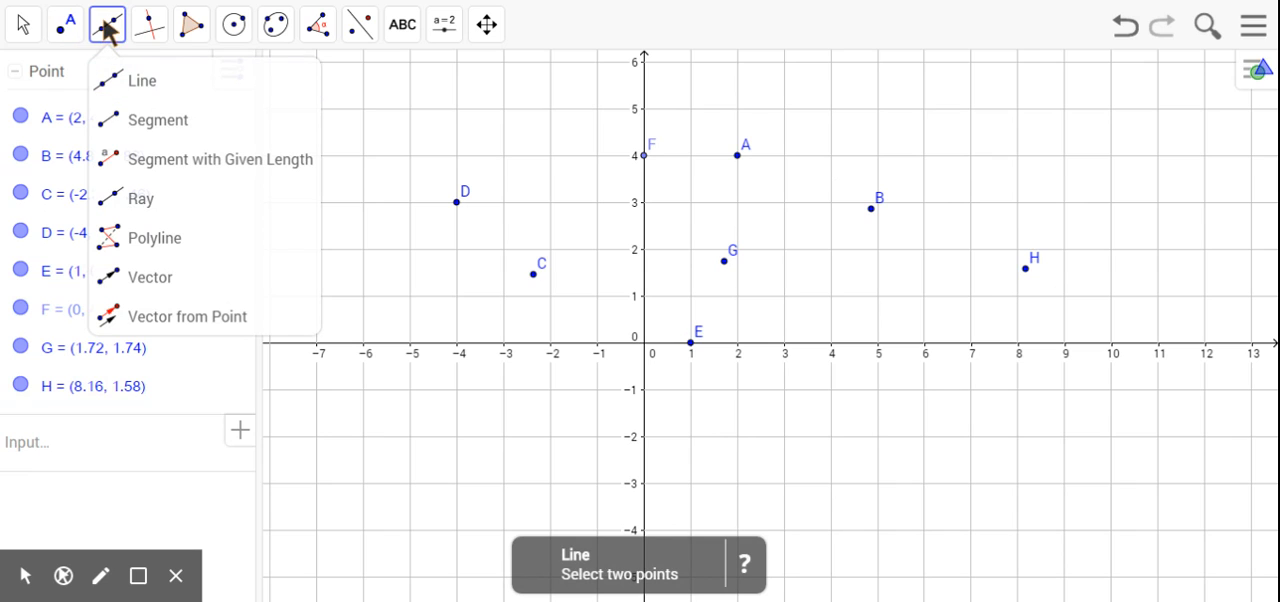
{"action": "left_click", "coordinate": [139, 84]}
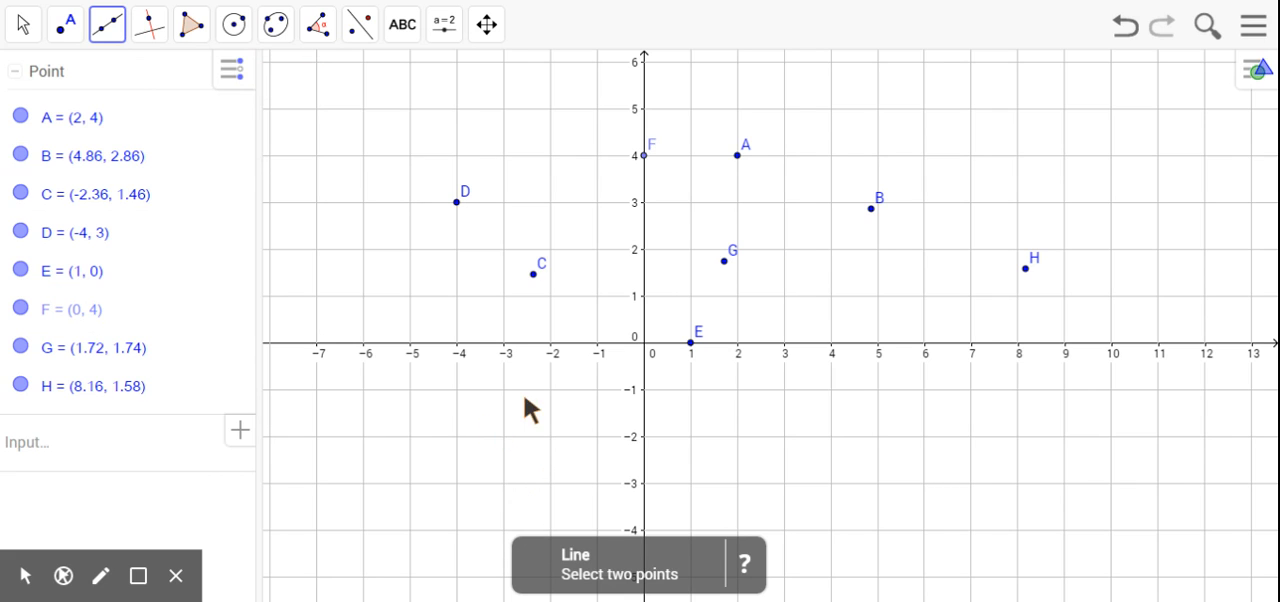
{"action": "left_click", "coordinate": [728, 160]}
{"action": "left_click", "coordinate": [730, 160]}
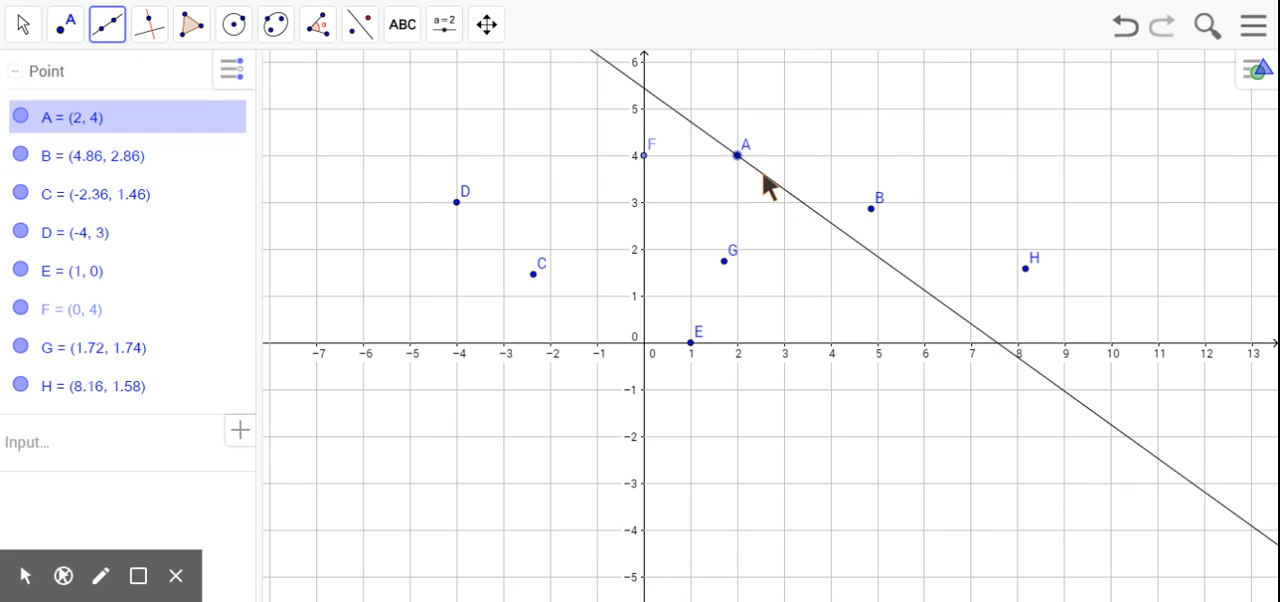
{"action": "left_click", "coordinate": [871, 208]}
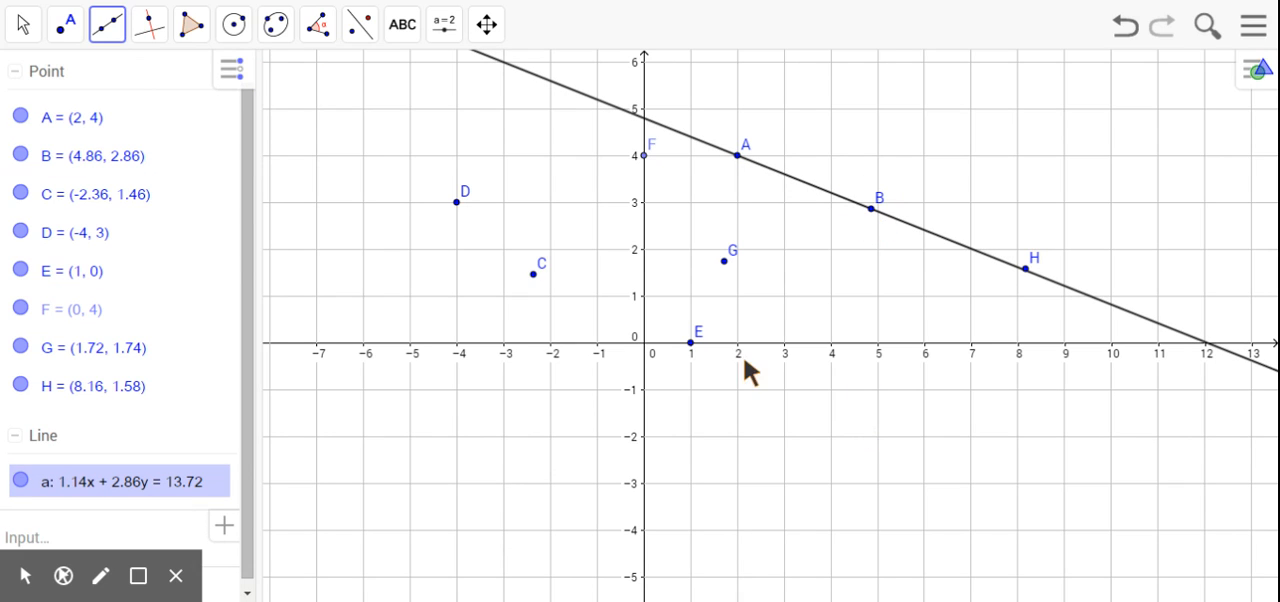
Draw a line through points C and F, and another through new points at (4, 2) and (3, -1).
{"action": "left_click", "coordinate": [534, 275]}
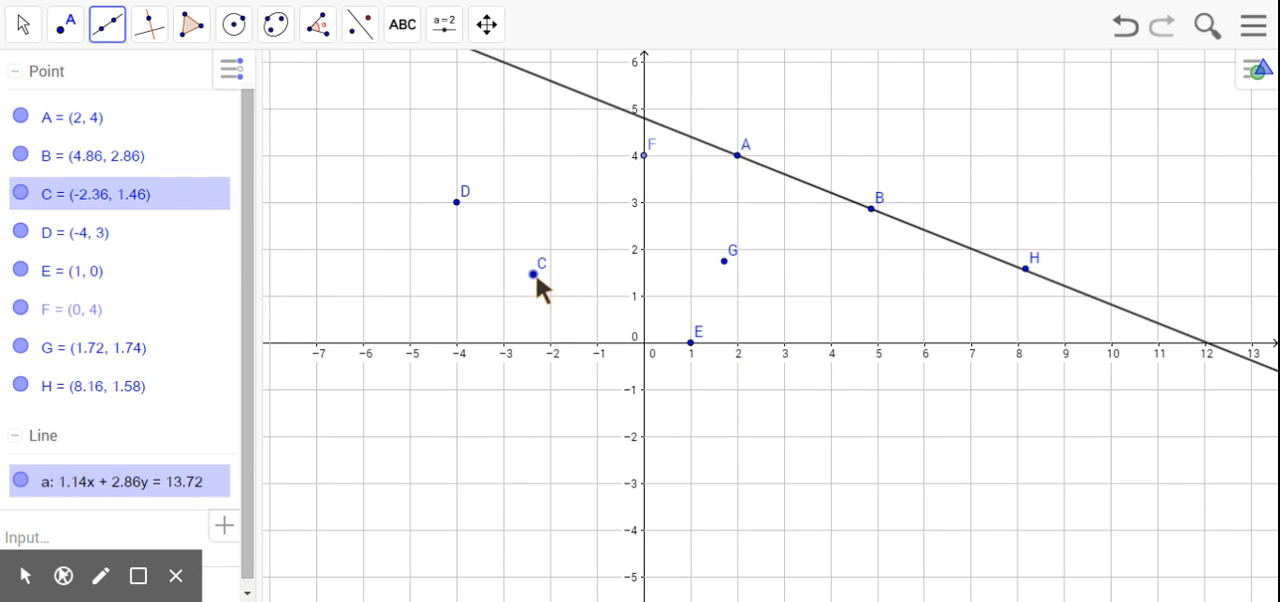
{"action": "left_click", "coordinate": [647, 154]}
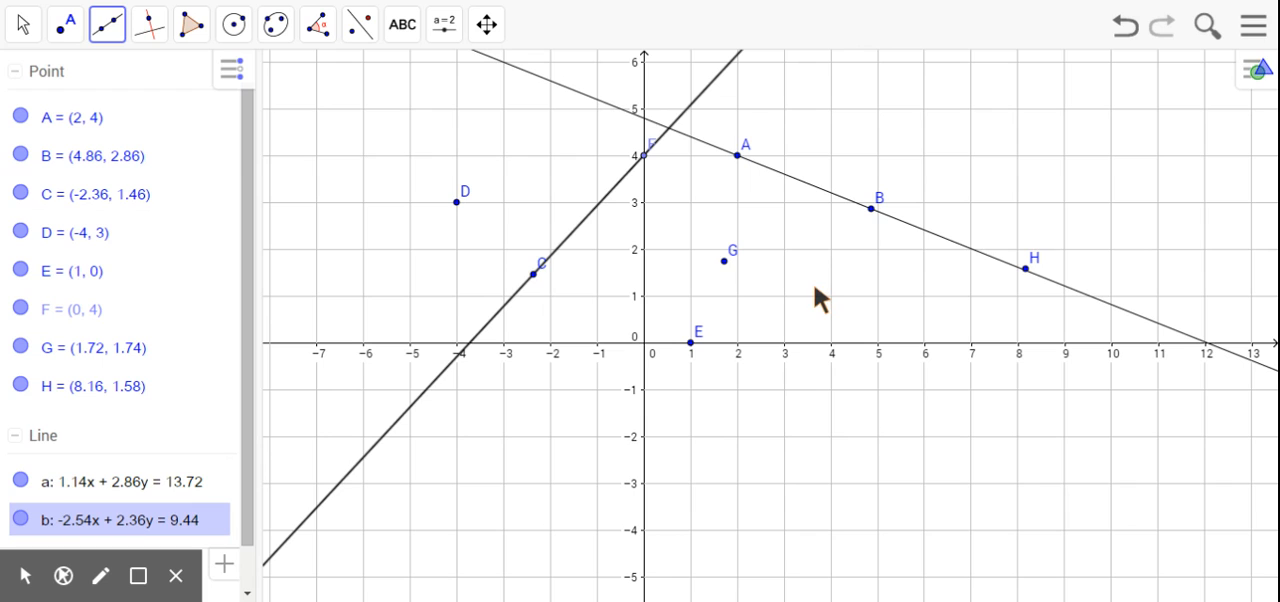
{"action": "left_click", "coordinate": [831, 249]}
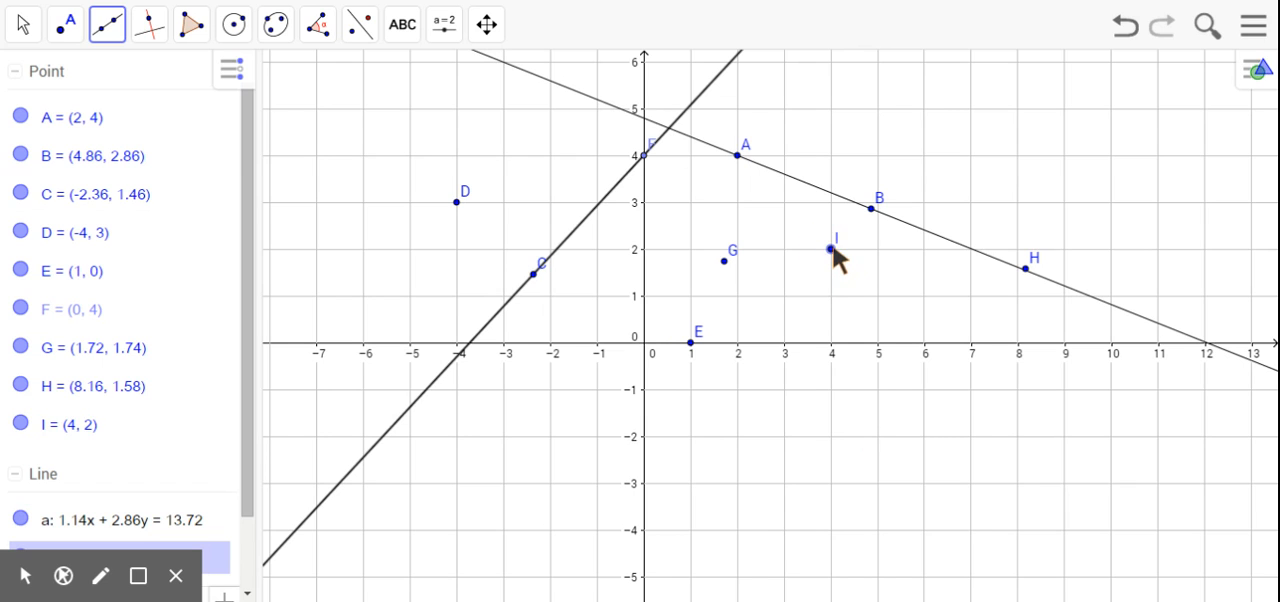
{"action": "left_click", "coordinate": [784, 389]}
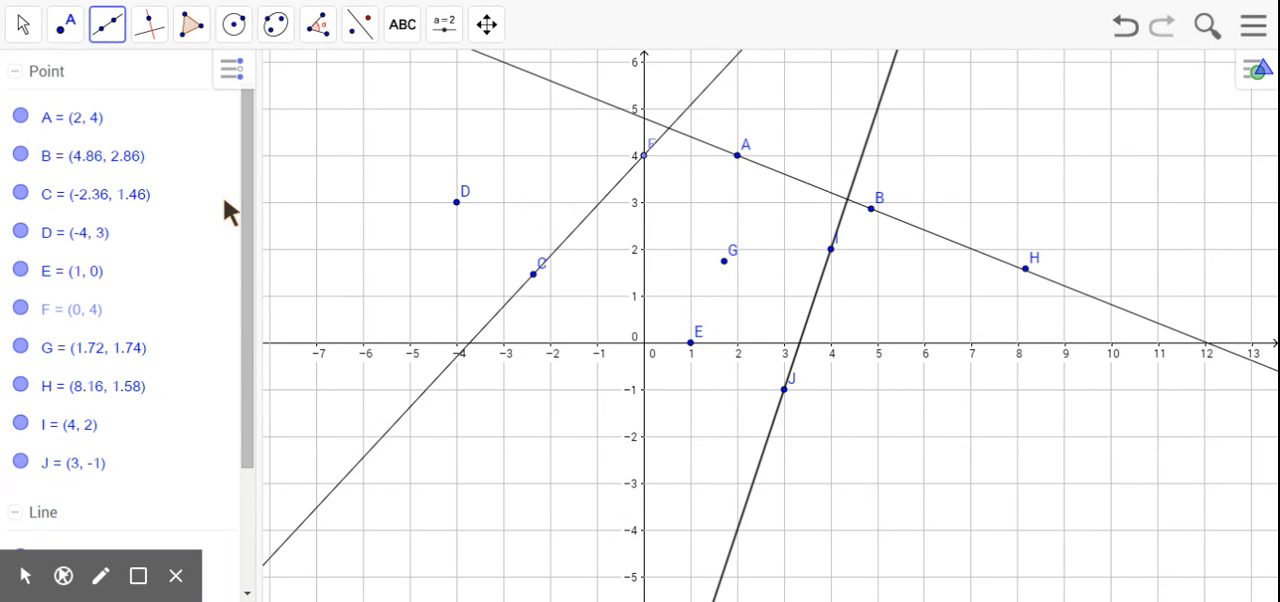
Move point D away and back to (-4, 3), and move point G to about (1.8, 2.4).
{"action": "left_click", "coordinate": [22, 24]}
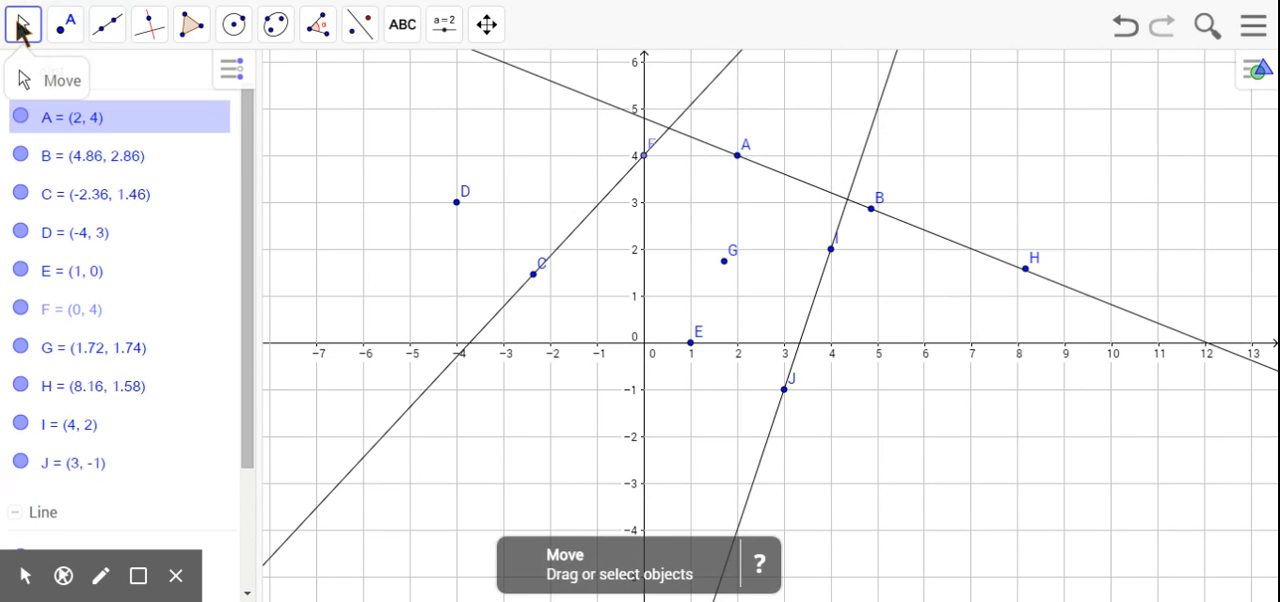
{"action": "left_click", "coordinate": [30, 70]}
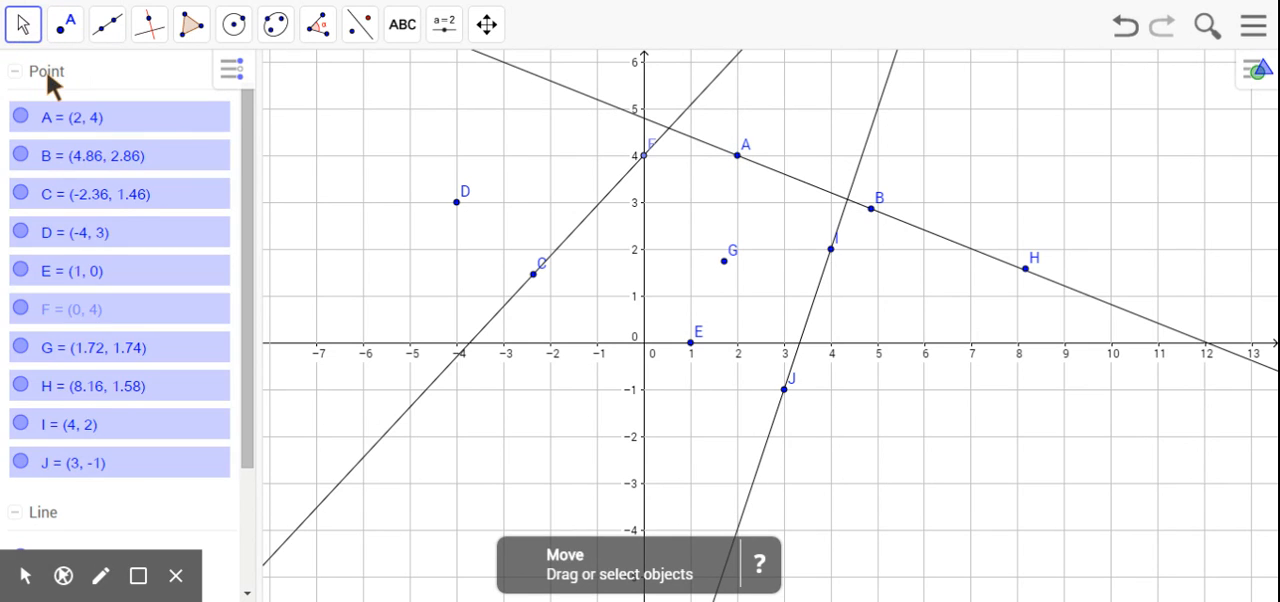
{"action": "left_click", "coordinate": [457, 202]}
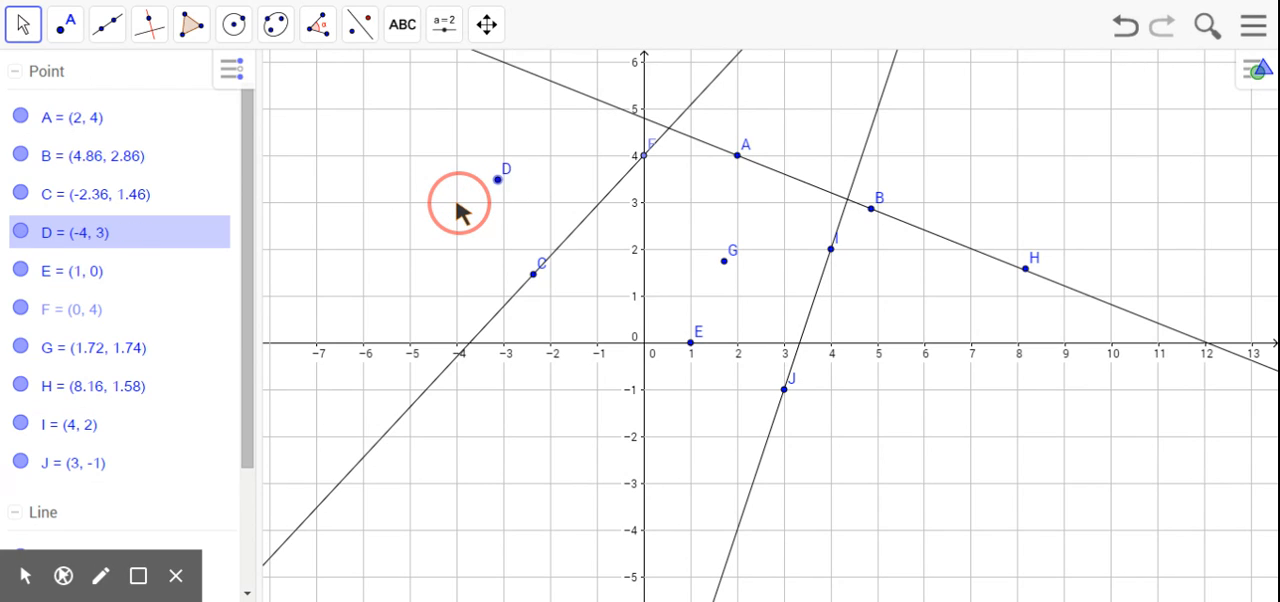
{"action": "left_click_drag", "start_coordinate": [457, 204], "coordinate": [456, 202]}
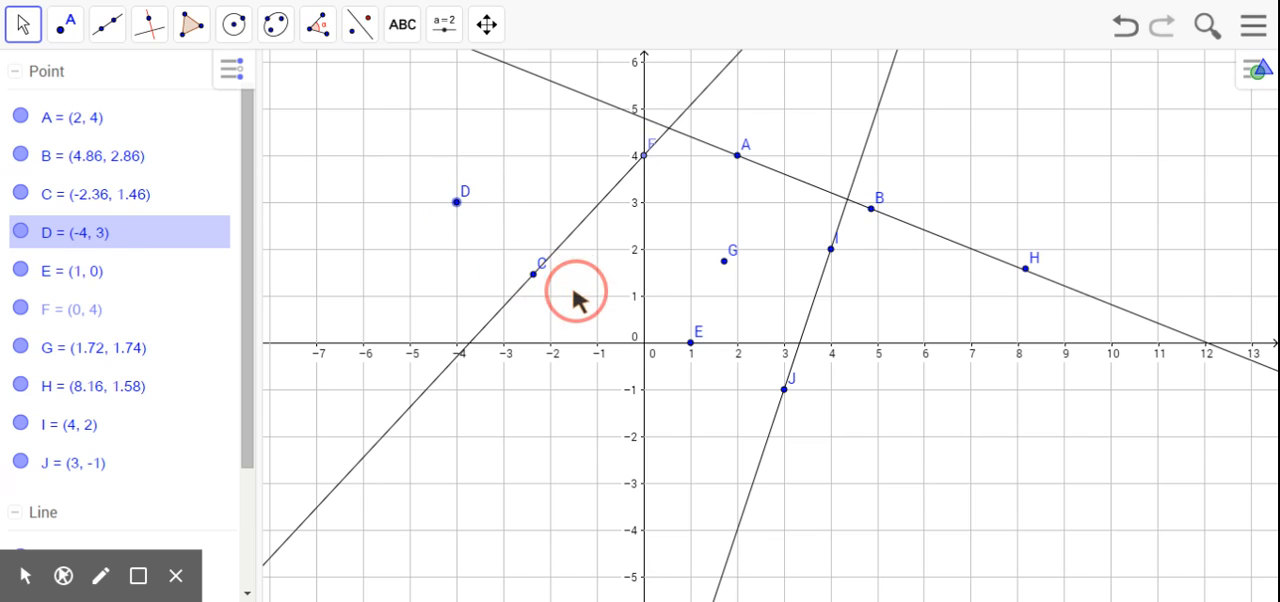
{"action": "left_click", "coordinate": [725, 265]}
{"action": "left_click_drag", "start_coordinate": [720, 265], "coordinate": [726, 230]}
Reposition the line through C and F by moving C to (-3, 1) and F along the y-axis to about (0, 3.7).
{"action": "left_click", "coordinate": [643, 156]}
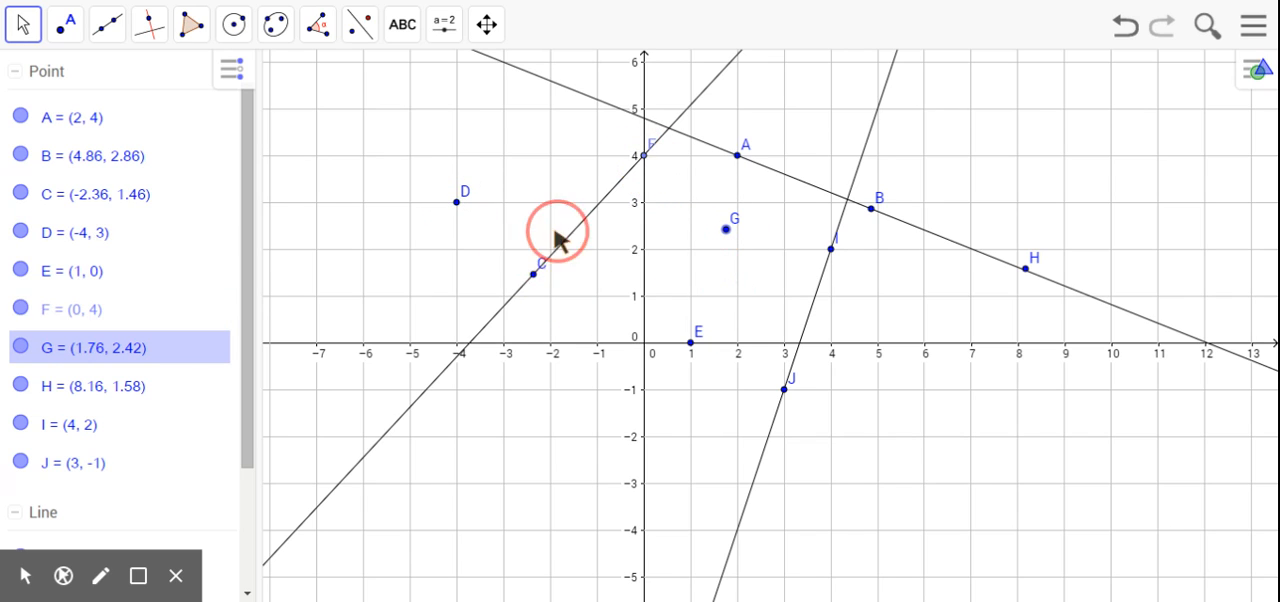
{"action": "left_click_drag", "start_coordinate": [539, 270], "coordinate": [541, 272]}
{"action": "left_click_drag", "start_coordinate": [645, 160], "coordinate": [645, 170]}
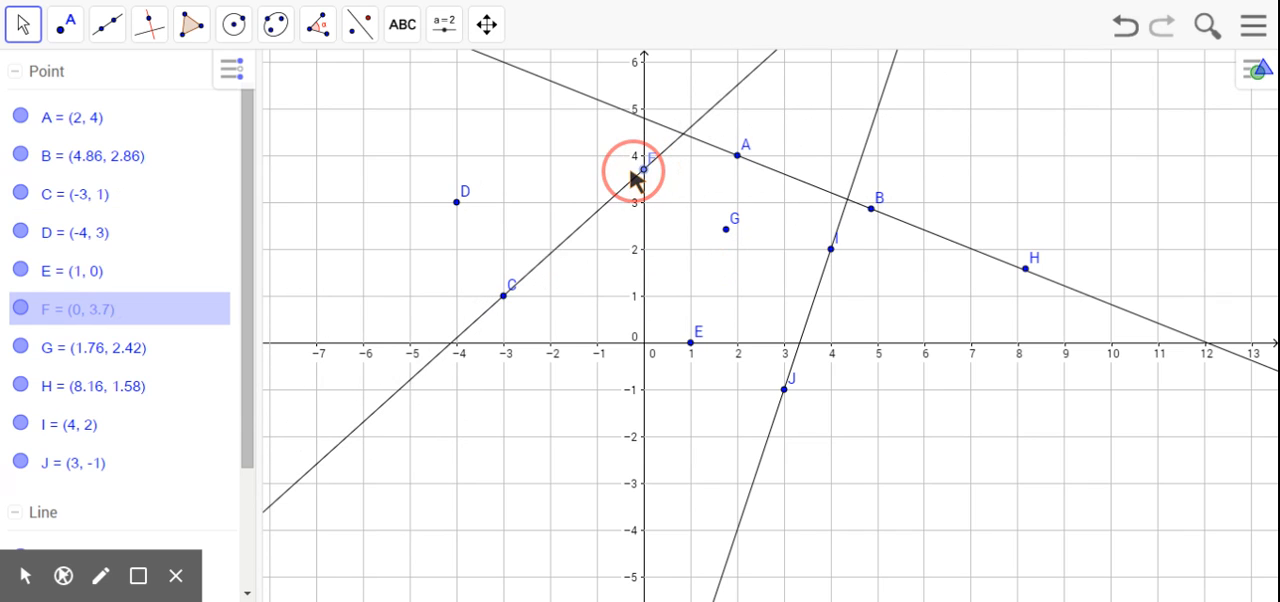
Reposition the line through A and B by moving B to about (5.5, 3.1) and A to about (2.1, 4.2).
{"action": "left_click_drag", "start_coordinate": [876, 210], "coordinate": [901, 200]}
{"action": "left_click_drag", "start_coordinate": [747, 168], "coordinate": [741, 189]}
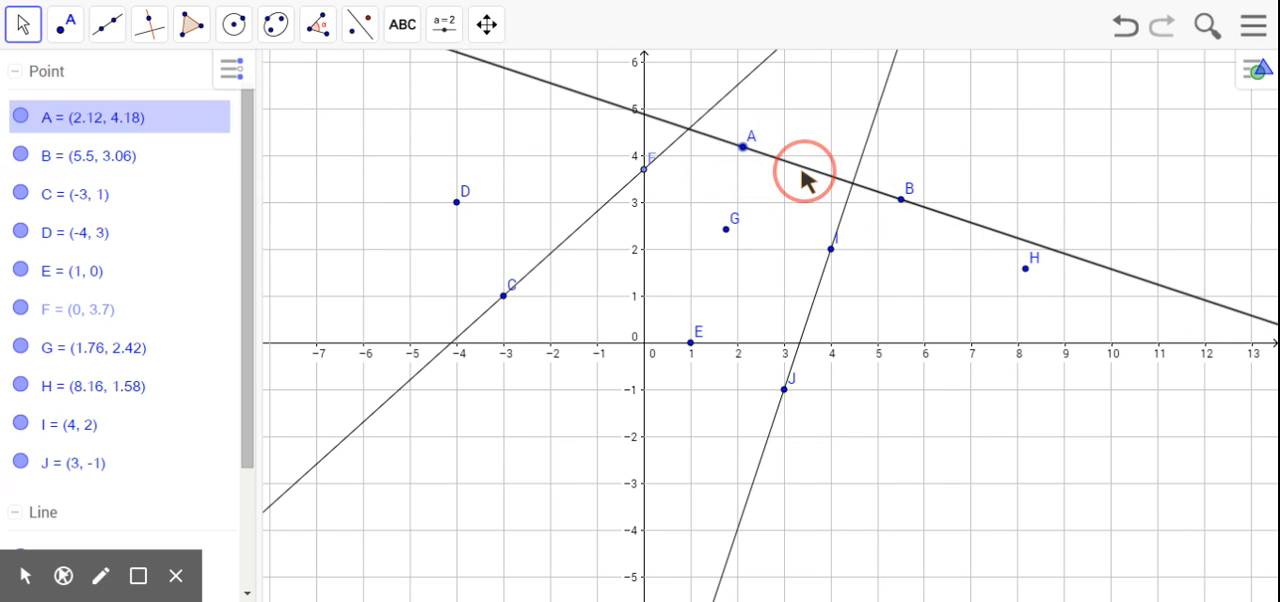